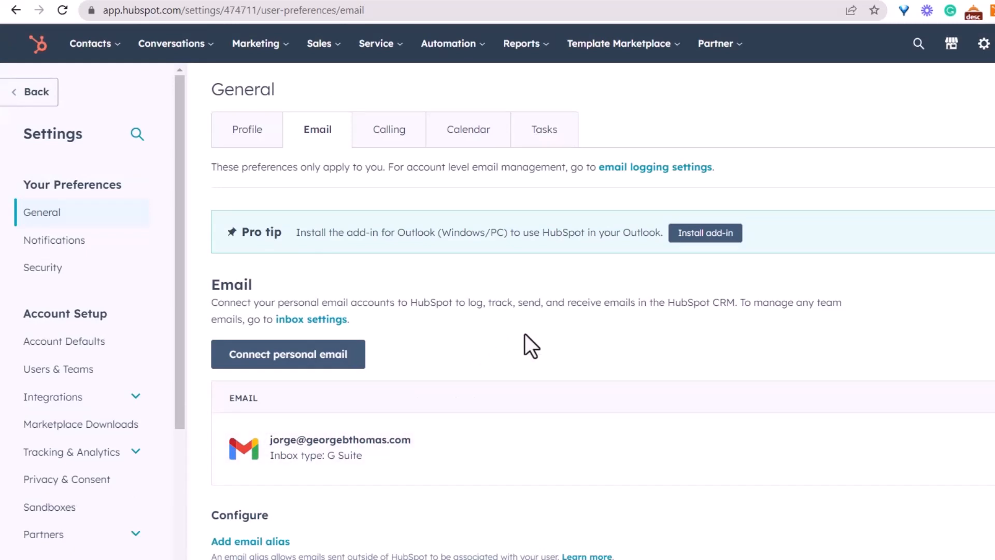
Start connecting a personal email account and turn on inbox automation for it.
{"action": "left_click", "coordinate": [306, 358]}
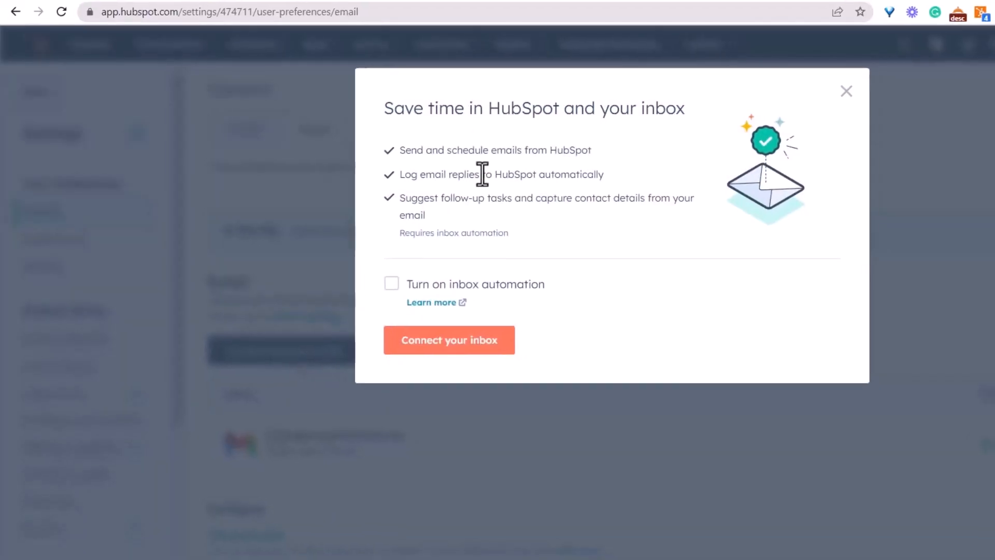
{"action": "left_click", "coordinate": [719, 94]}
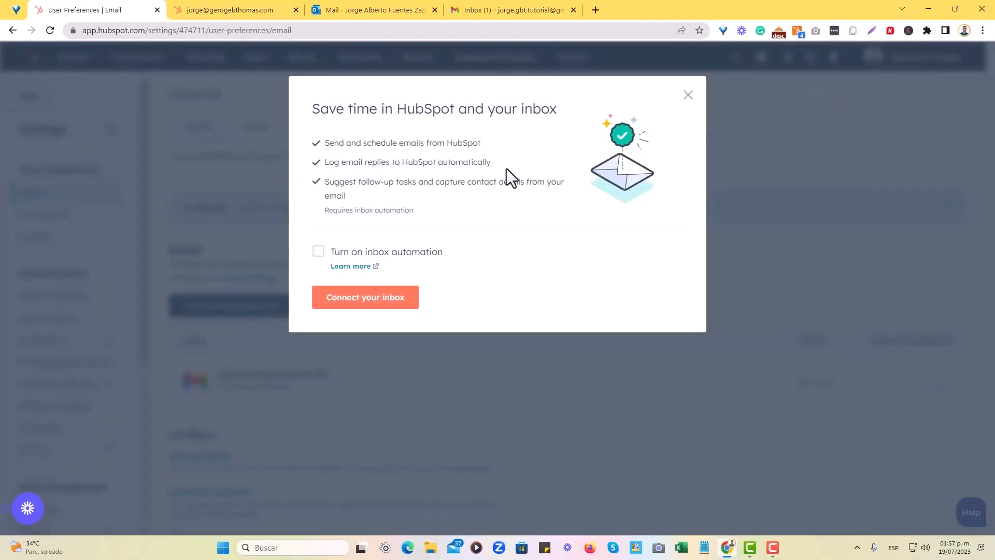
{"action": "left_click", "coordinate": [226, 314]}
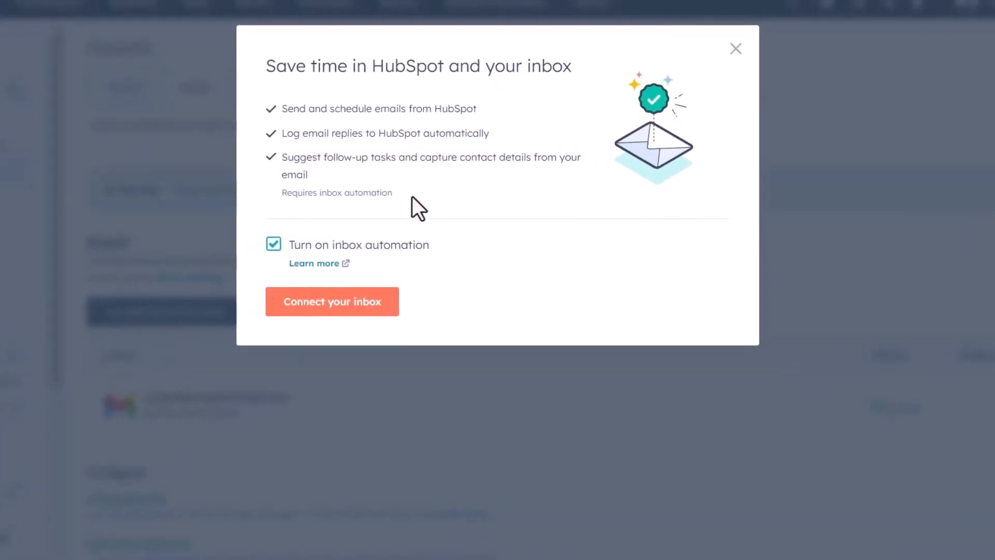
Read through the benefits of connecting an inbox: sending and scheduling emails, logging replies, and suggesting follow-up tasks.
{"action": "left_click_drag", "start_coordinate": [285, 109], "coordinate": [477, 108]}
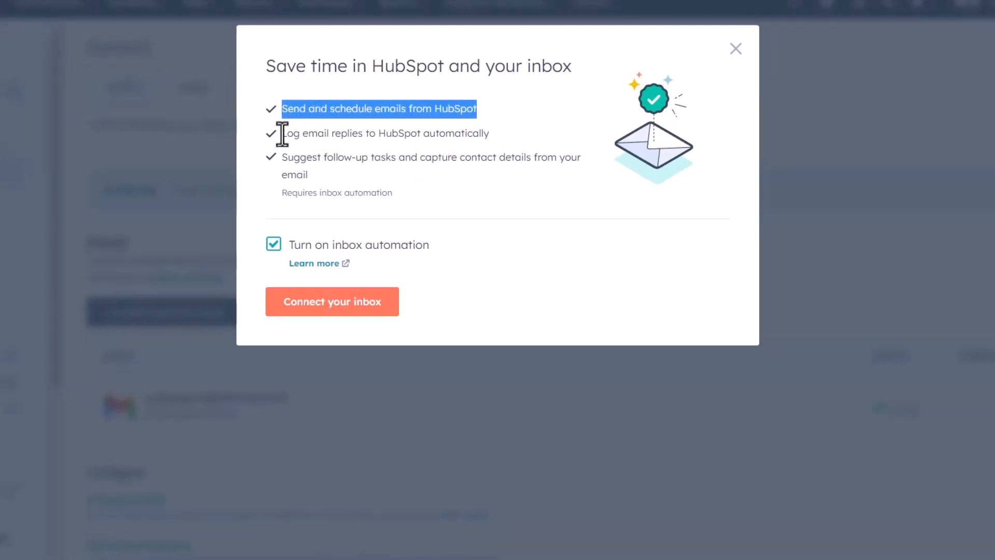
{"action": "left_click_drag", "start_coordinate": [282, 133], "coordinate": [504, 137]}
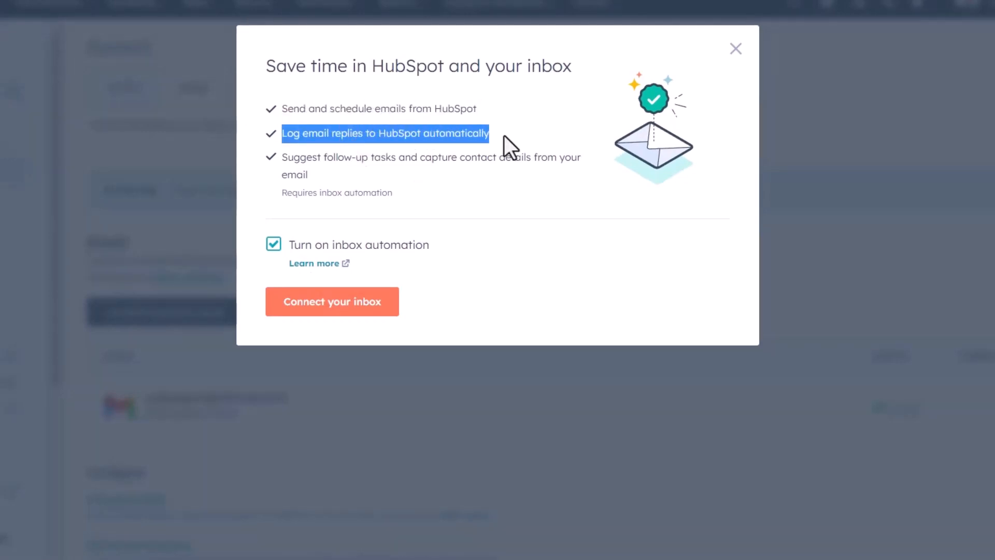
{"action": "left_click", "coordinate": [379, 179]}
{"action": "left_click_drag", "start_coordinate": [282, 133], "coordinate": [499, 141]}
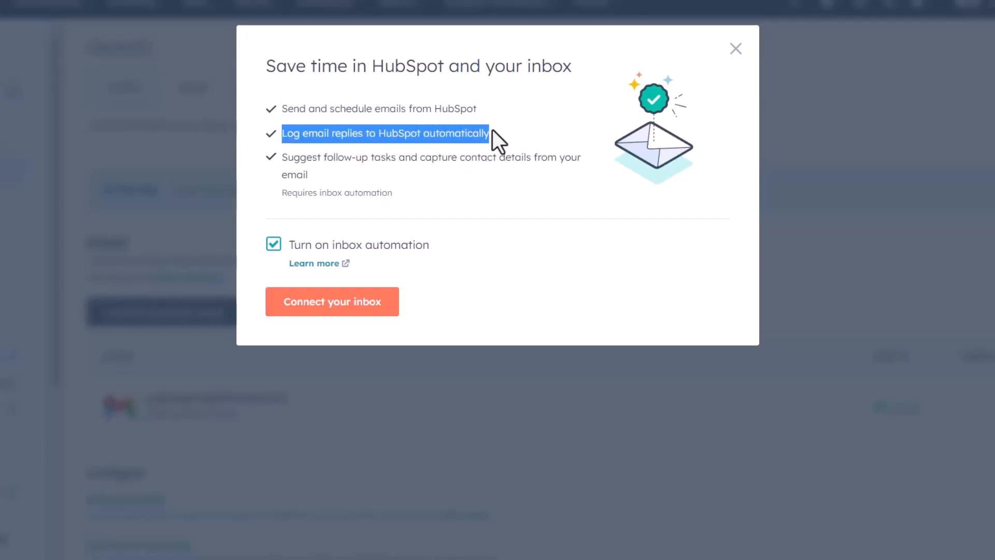
{"action": "left_click", "coordinate": [329, 187]}
{"action": "left_click_drag", "start_coordinate": [286, 157], "coordinate": [352, 174]}
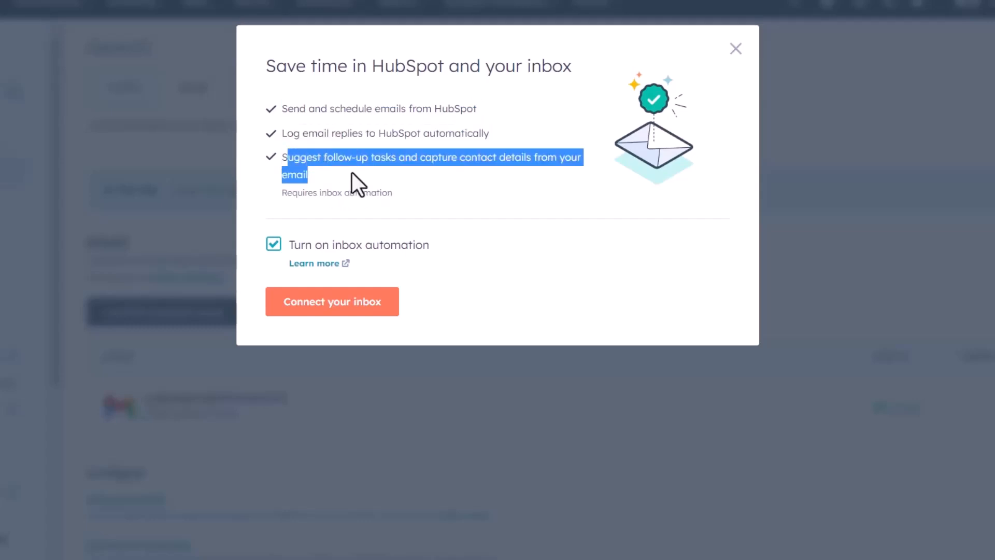
{"action": "left_click", "coordinate": [353, 173]}
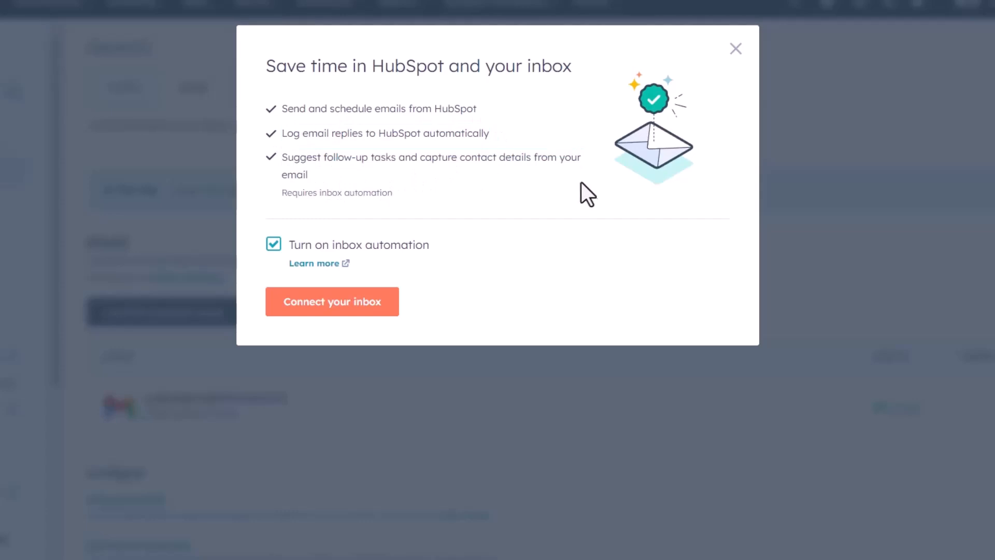
Proceed with connecting the inbox and submit the Gmail address of the account to connect.
{"action": "left_click", "coordinate": [340, 308]}
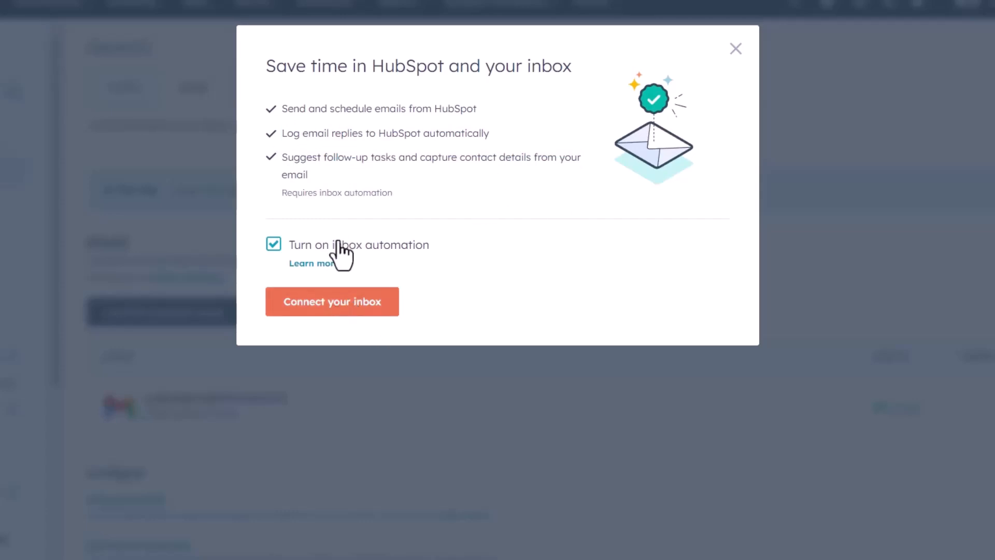
{"action": "left_click", "coordinate": [343, 307]}
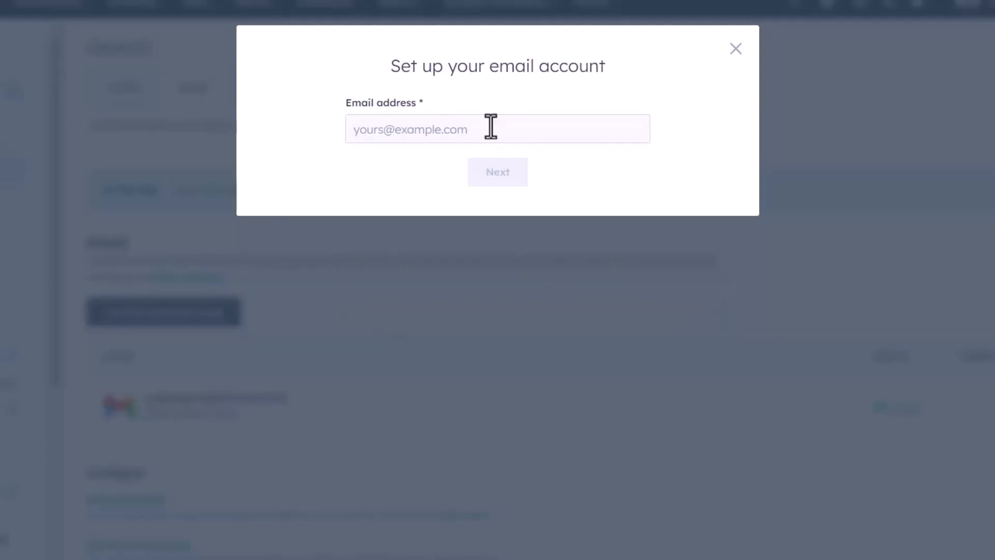
{"action": "left_click", "coordinate": [490, 126]}
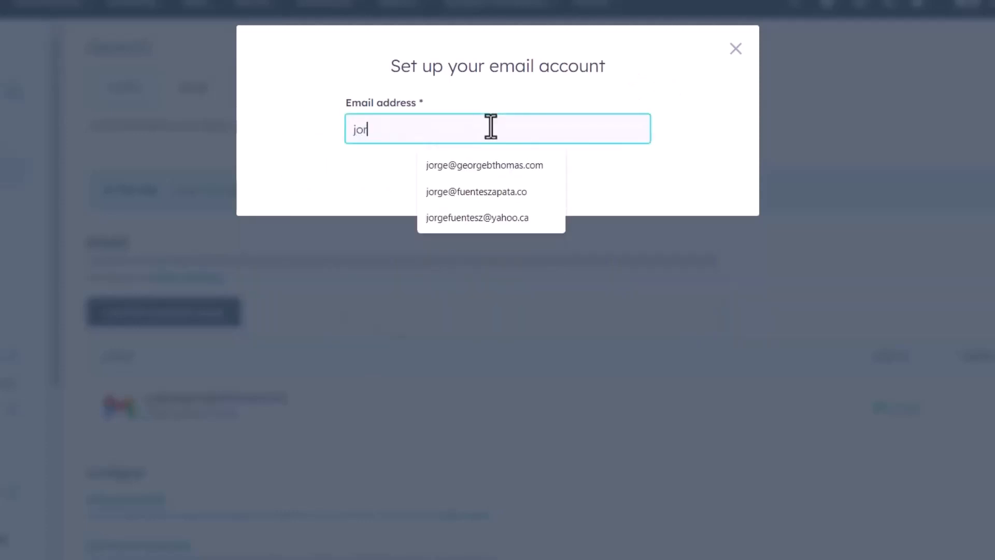
{"action": "left_click", "coordinate": [493, 177]}
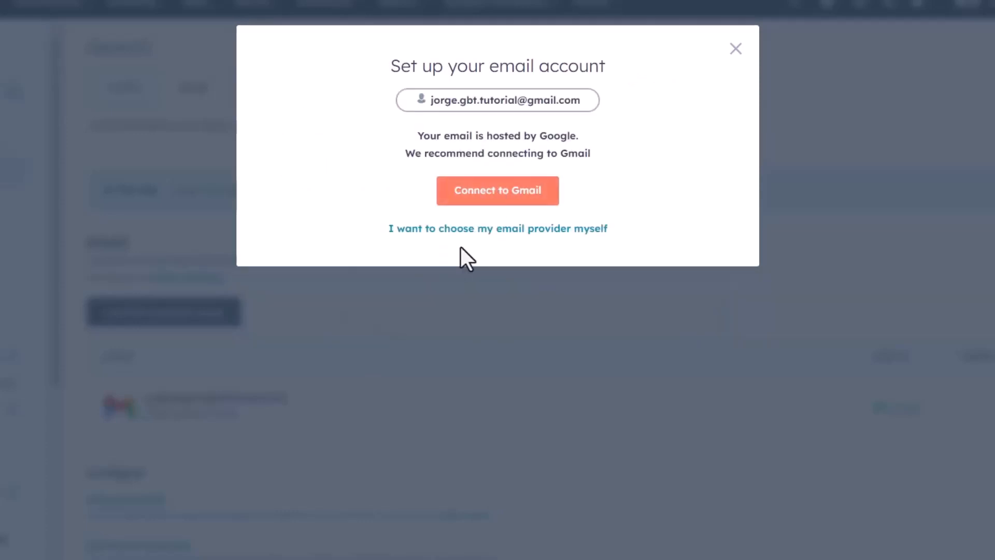
Choose the recommended Gmail connection, review what HubSpot will access, and continue to Google sign-in.
{"action": "left_click_drag", "start_coordinate": [417, 137], "coordinate": [596, 160]}
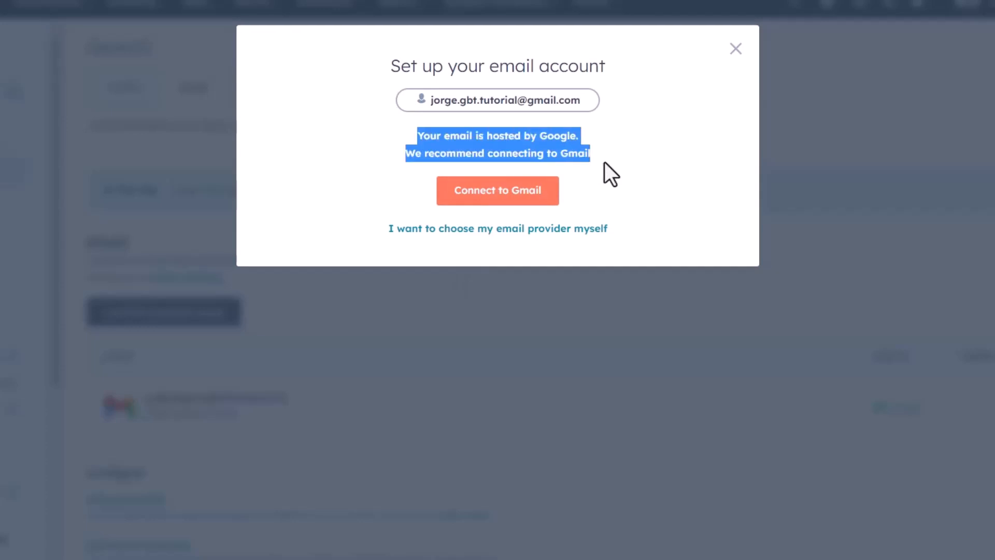
{"action": "left_click", "coordinate": [482, 200]}
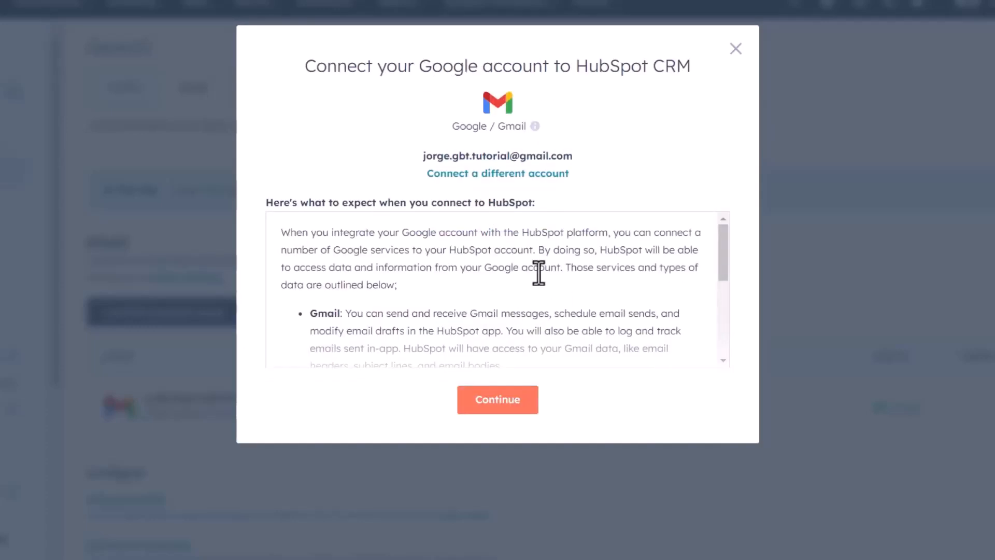
{"action": "scroll", "coordinate": [539, 271], "scroll_direction": "down", "scroll_amount": 10}
{"action": "scroll", "coordinate": [493, 291], "scroll_direction": "up", "scroll_amount": 10}
{"action": "scroll", "coordinate": [493, 311], "scroll_direction": "down", "scroll_amount": 10}
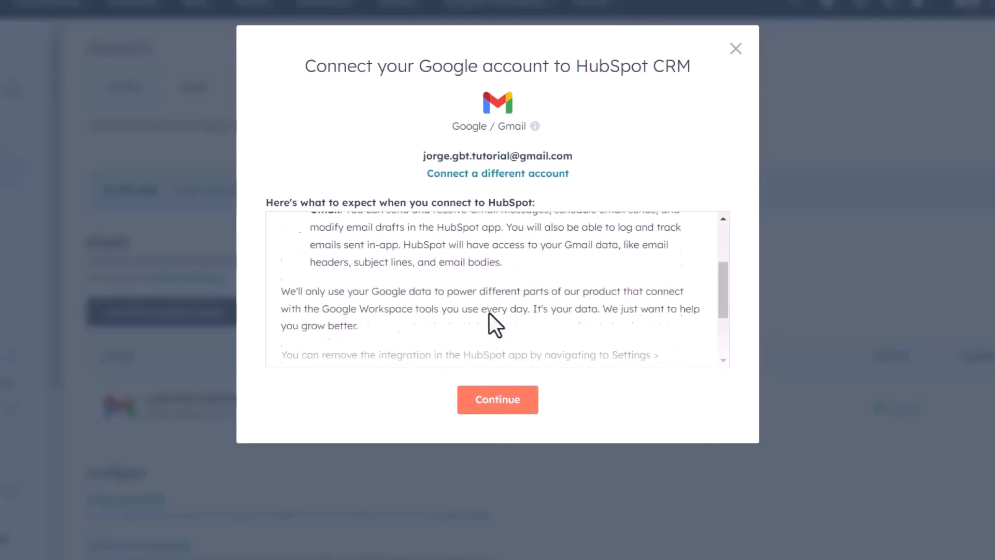
{"action": "left_click", "coordinate": [496, 400]}
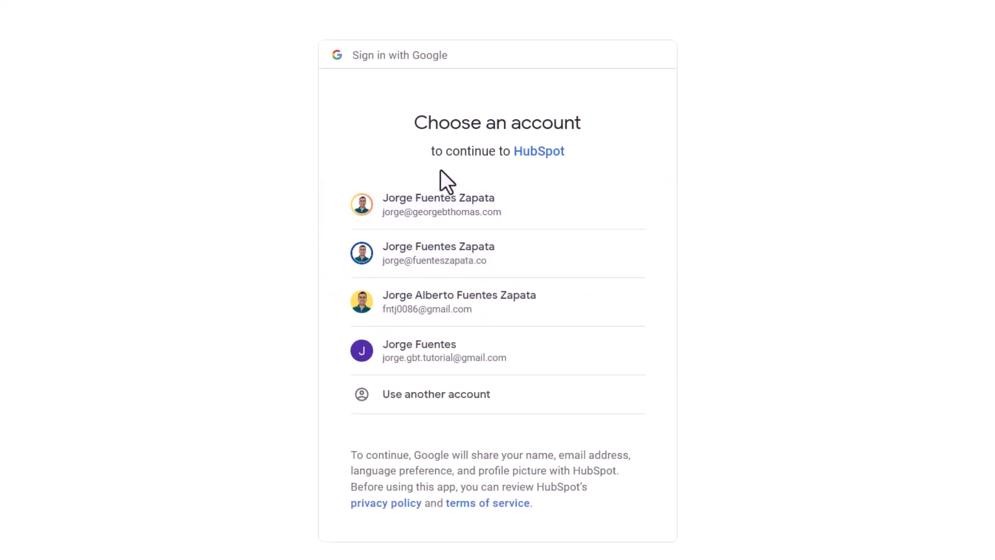
Authorize HubSpot with the Google account matching the entered Gmail address and decline the extension download.
{"action": "left_click", "coordinate": [437, 356]}
{"action": "left_click", "coordinate": [554, 490]}
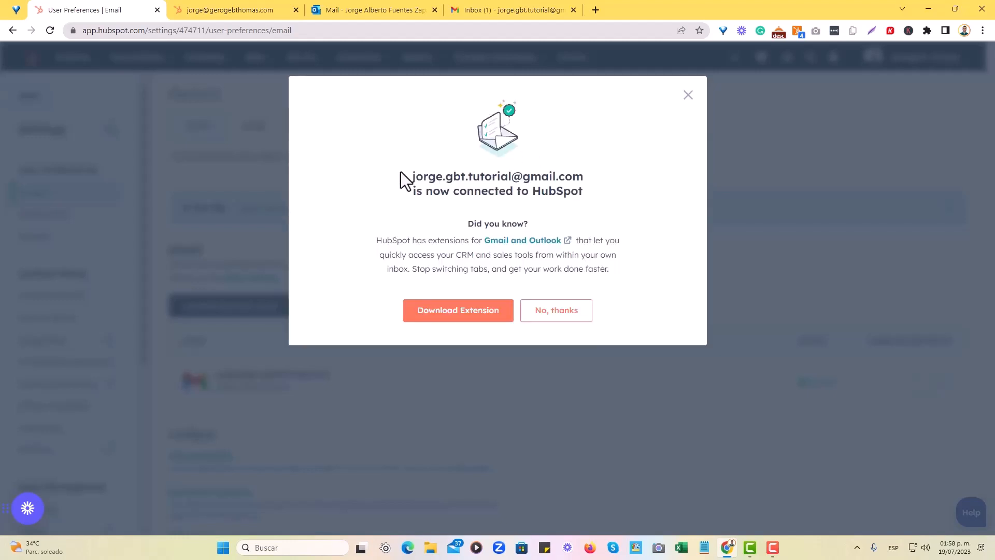
{"action": "left_click_drag", "start_coordinate": [409, 174], "coordinate": [556, 193]}
{"action": "left_click", "coordinate": [617, 213]}
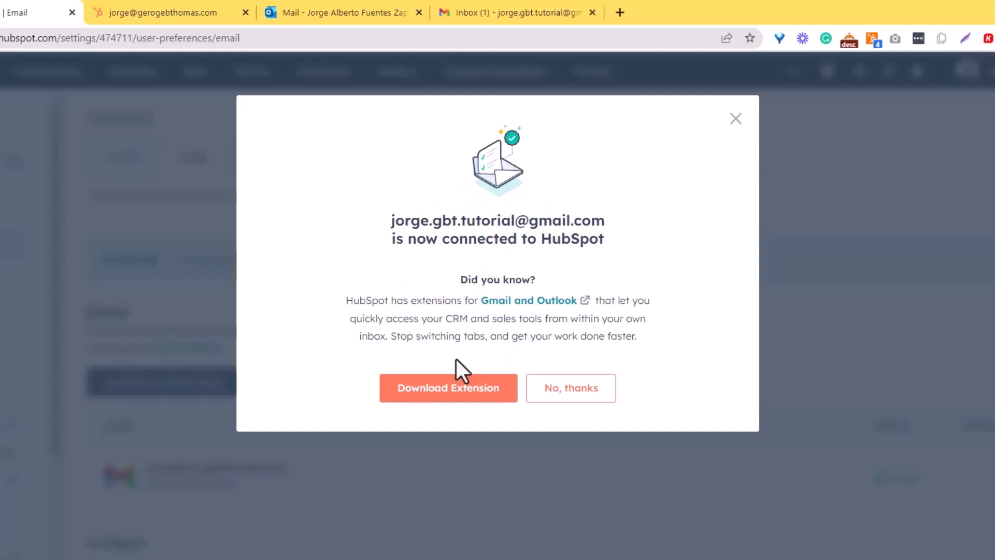
{"action": "left_click", "coordinate": [564, 394]}
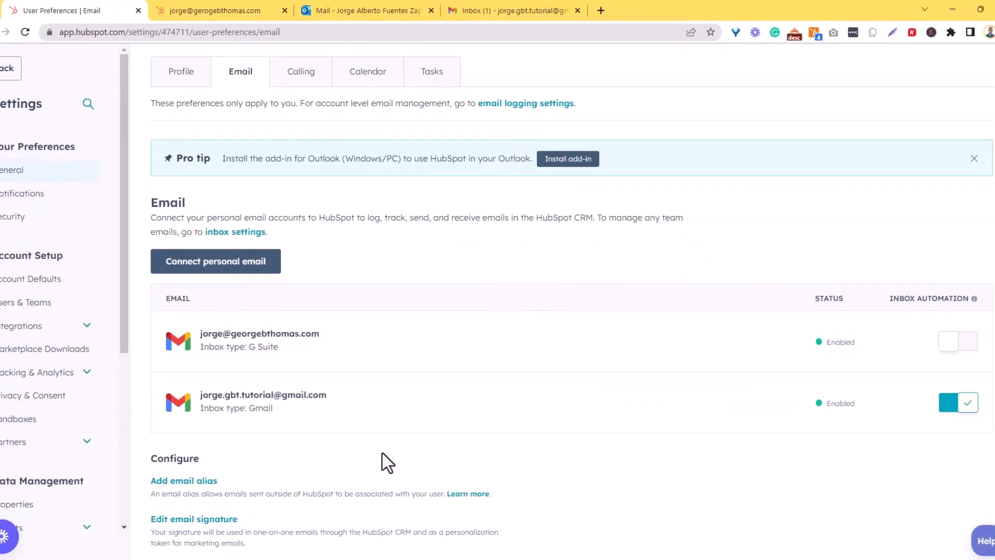
{"action": "scroll", "coordinate": [390, 229], "scroll_direction": "up", "scroll_amount": 2}
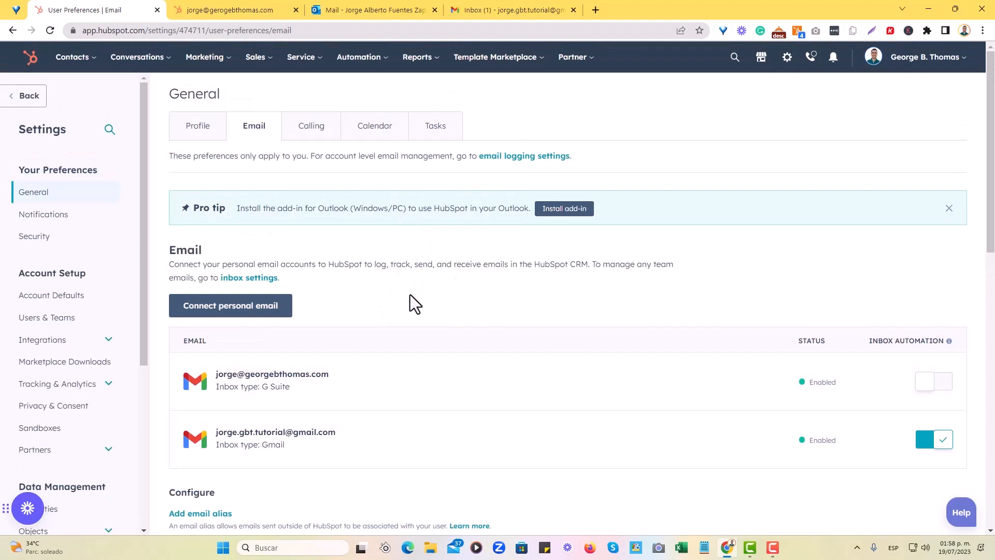
Switch to the open contact record and start a new email to that contact.
{"action": "left_click", "coordinate": [224, 8]}
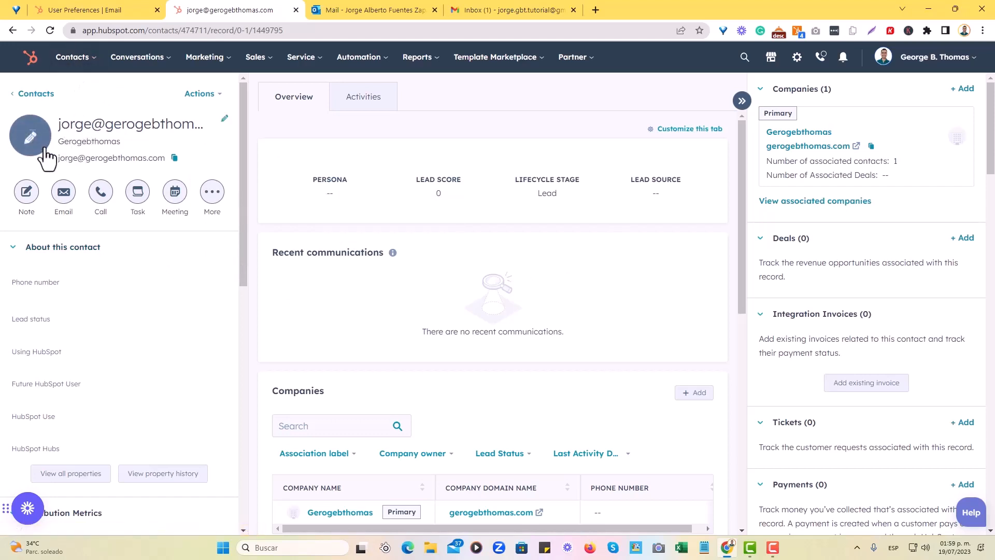
{"action": "scroll", "coordinate": [155, 326], "scroll_direction": "down", "scroll_amount": 5}
{"action": "scroll", "coordinate": [153, 334], "scroll_direction": "up", "scroll_amount": 5}
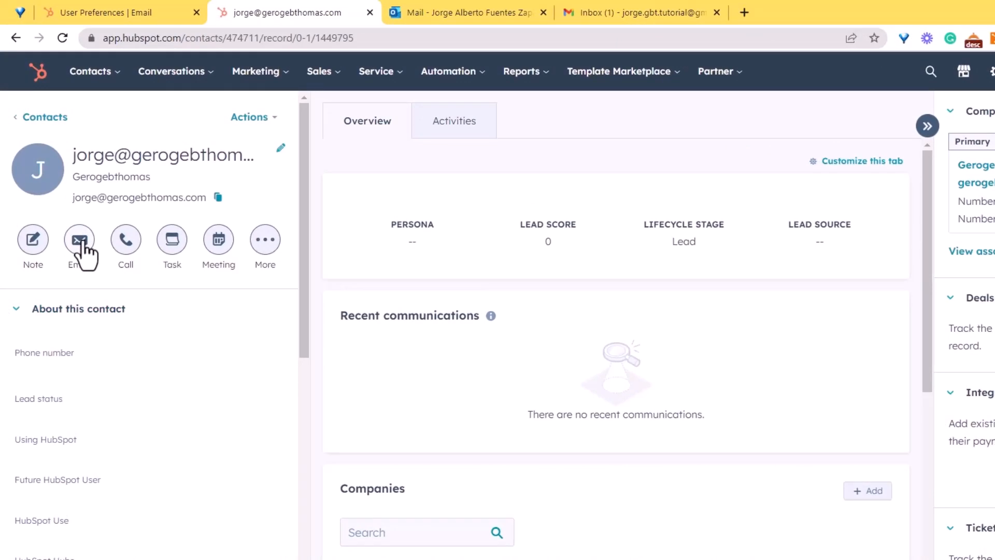
{"action": "left_click", "coordinate": [81, 244]}
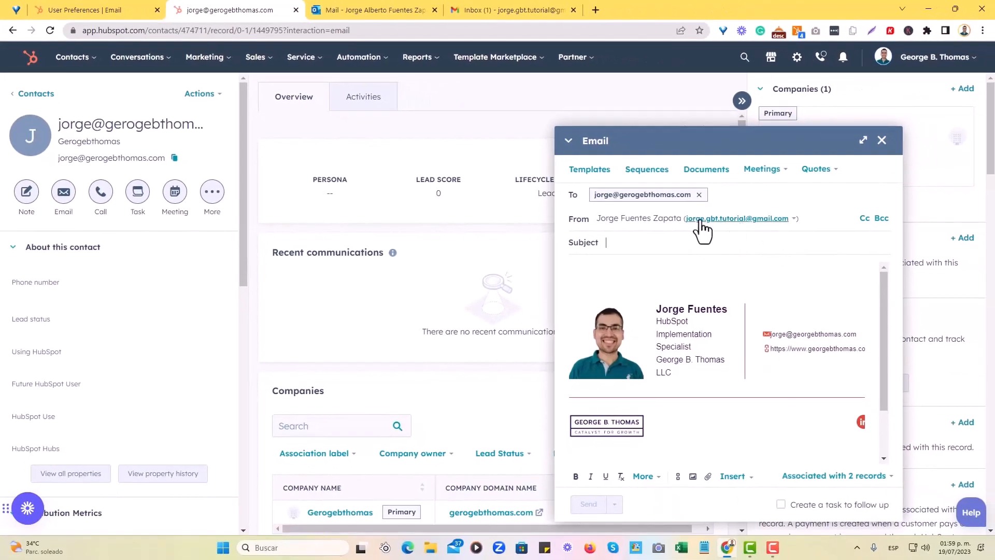
Switch the email's sender between the connected Gmail and company addresses, then close the draft unsent.
{"action": "left_click", "coordinate": [792, 219]}
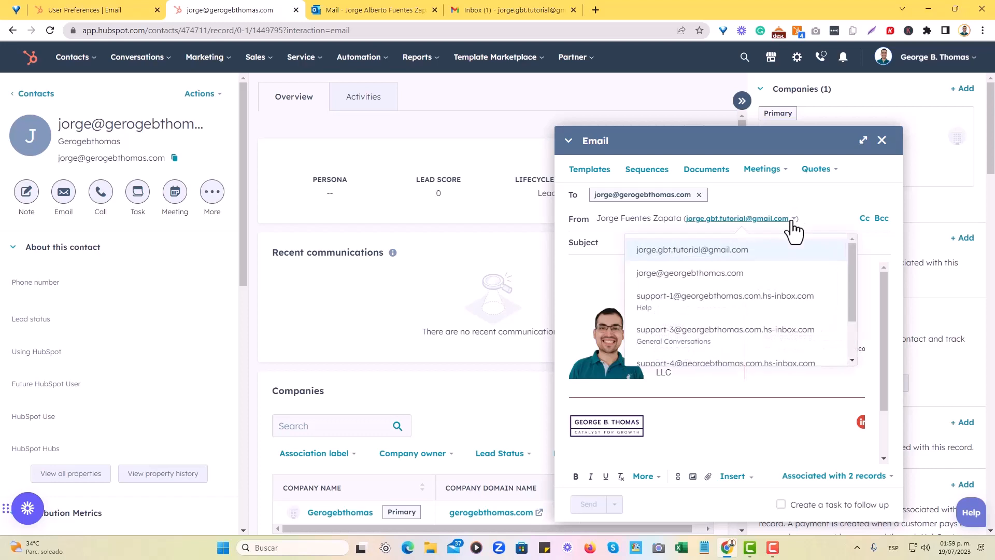
{"action": "left_click", "coordinate": [752, 274]}
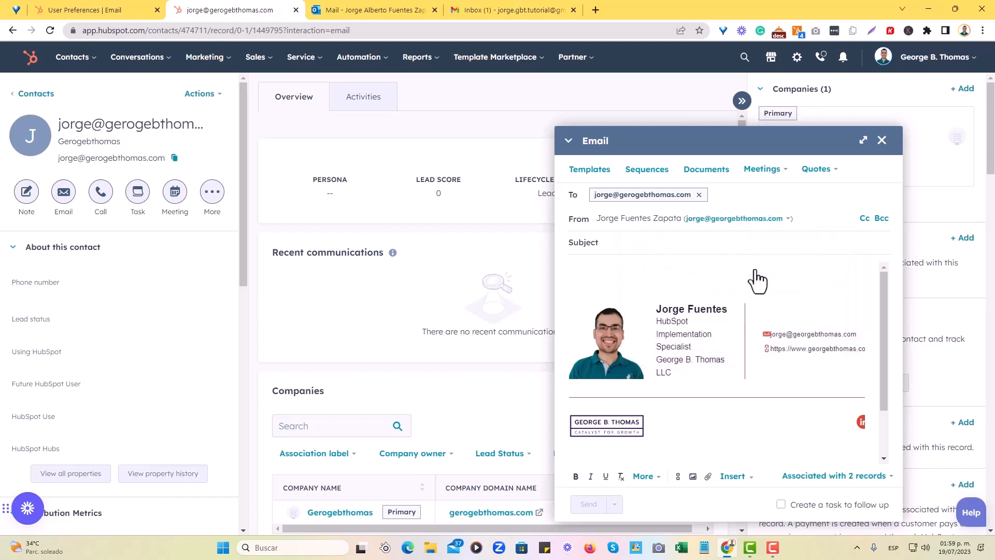
{"action": "left_click", "coordinate": [785, 223]}
{"action": "left_click", "coordinate": [758, 251]}
{"action": "left_click", "coordinate": [658, 246]}
{"action": "left_click", "coordinate": [793, 219]}
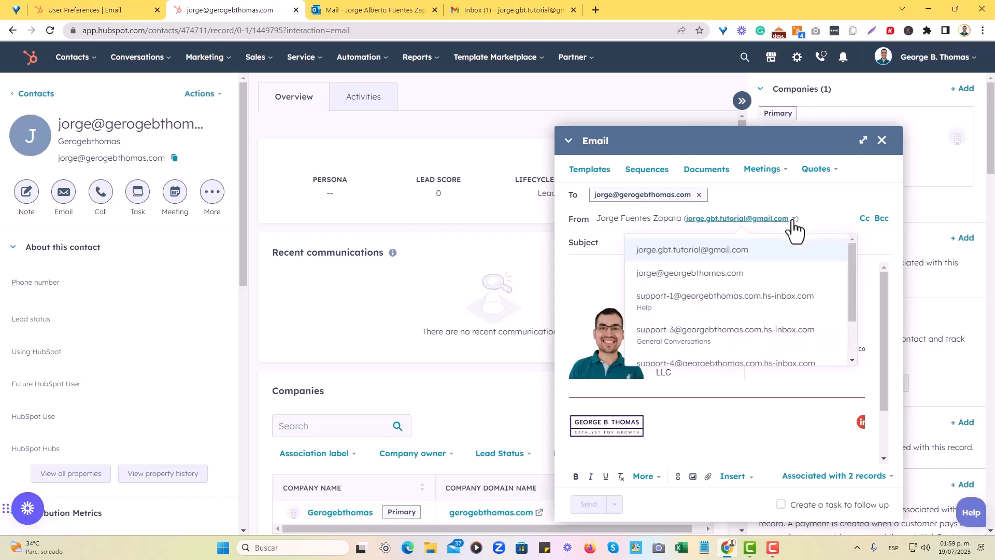
{"action": "left_click", "coordinate": [736, 275]}
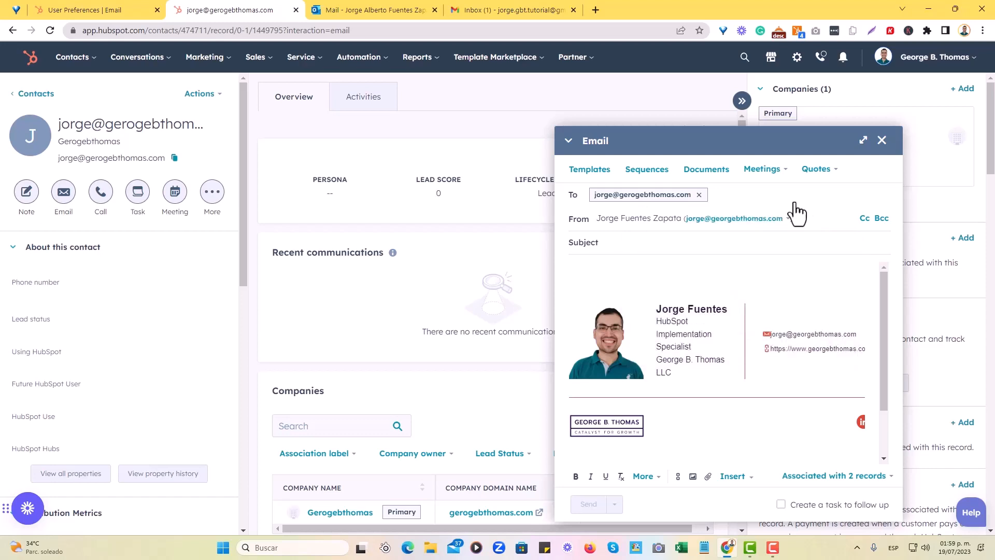
{"action": "left_click", "coordinate": [882, 140]}
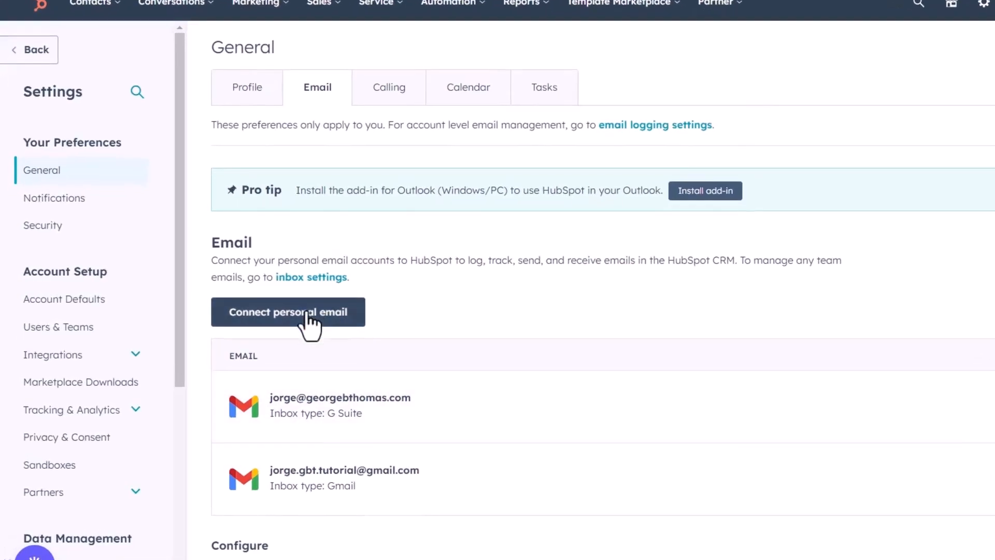
Begin connecting another personal email account from the email preferences, with inbox automation turned on.
{"action": "left_click", "coordinate": [326, 311]}
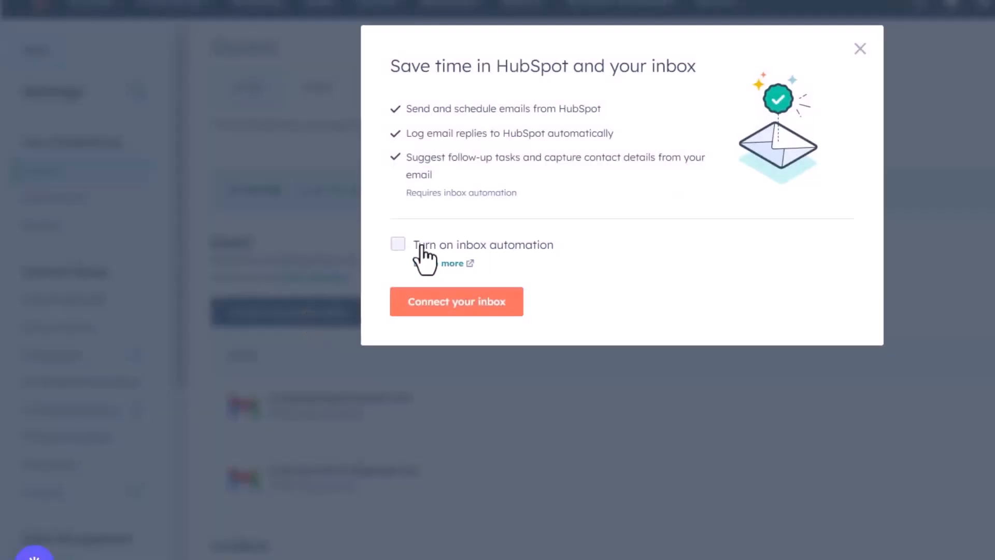
{"action": "left_click", "coordinate": [422, 248]}
{"action": "left_click", "coordinate": [457, 301]}
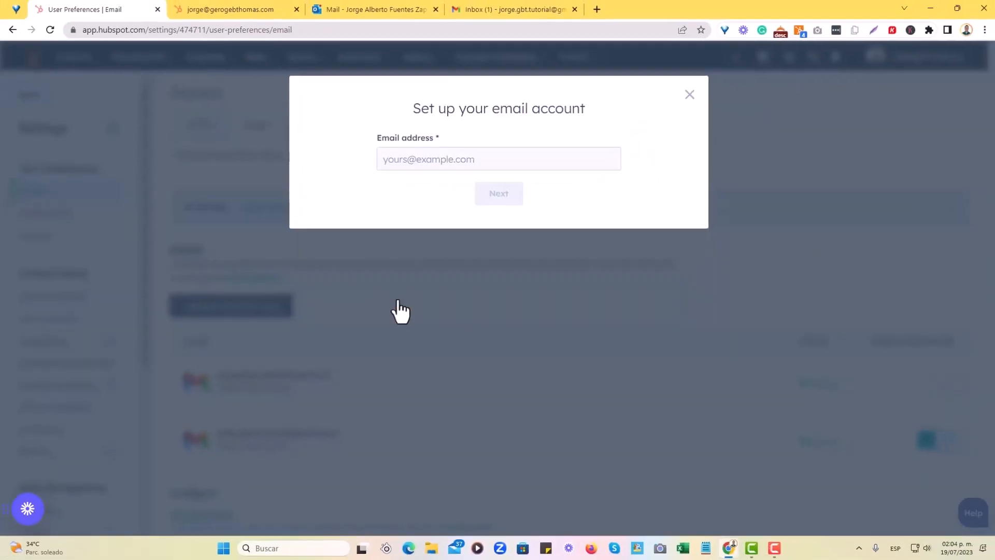
Enter the Outlook address of the account to connect and submit it.
{"action": "left_click", "coordinate": [446, 155]}
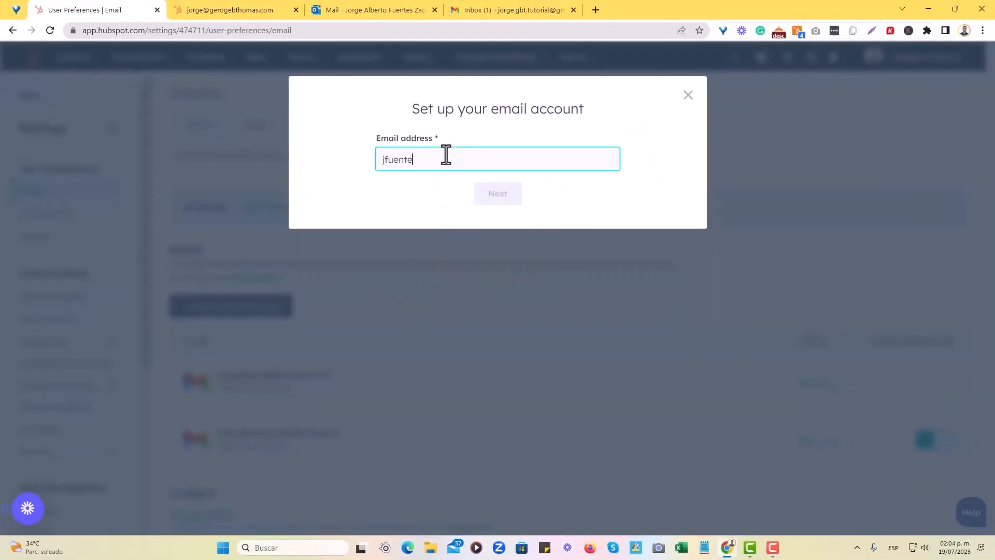
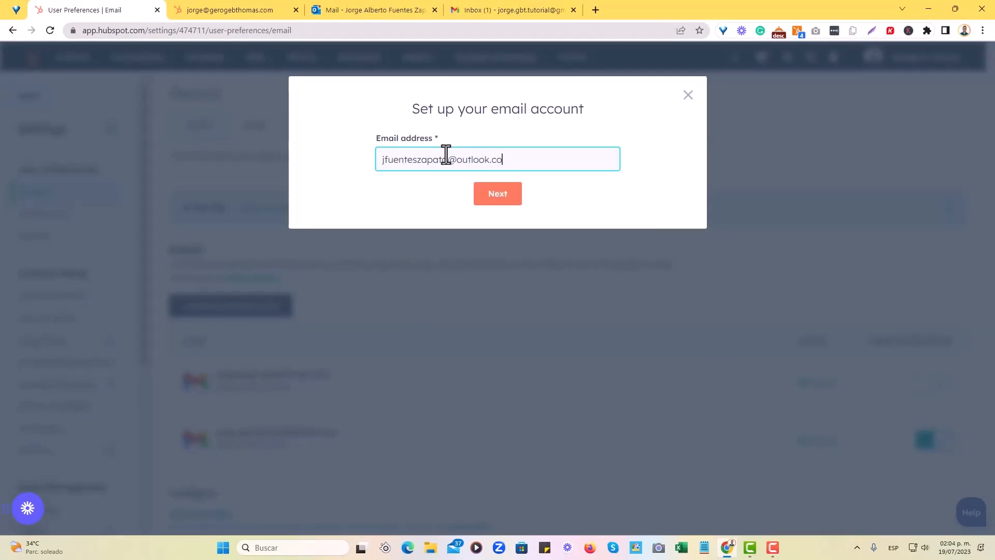
{"action": "left_click", "coordinate": [492, 196]}
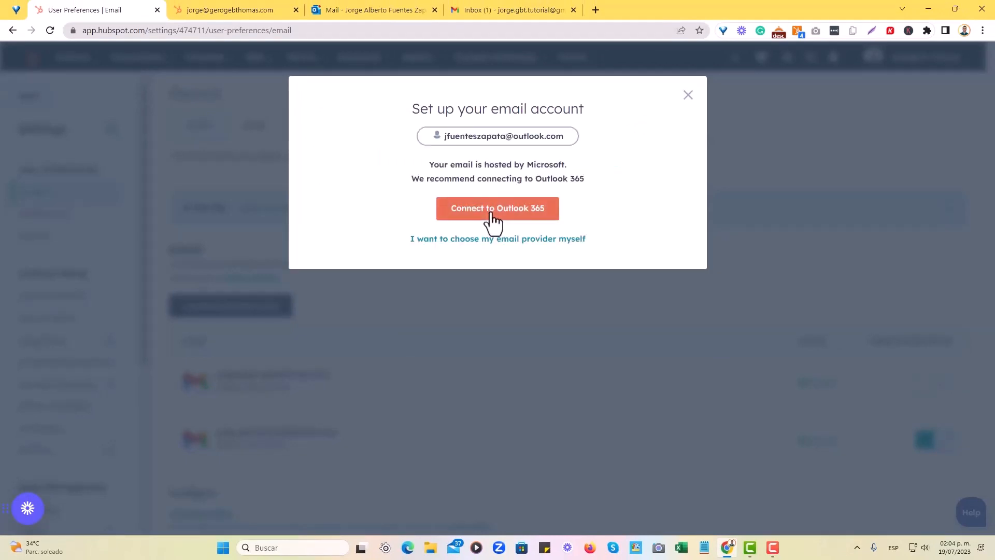
Connect and authorize the account through Outlook 365 and decline the extension download.
{"action": "left_click", "coordinate": [521, 220]}
{"action": "scroll", "coordinate": [566, 269], "scroll_direction": "down", "scroll_amount": 5}
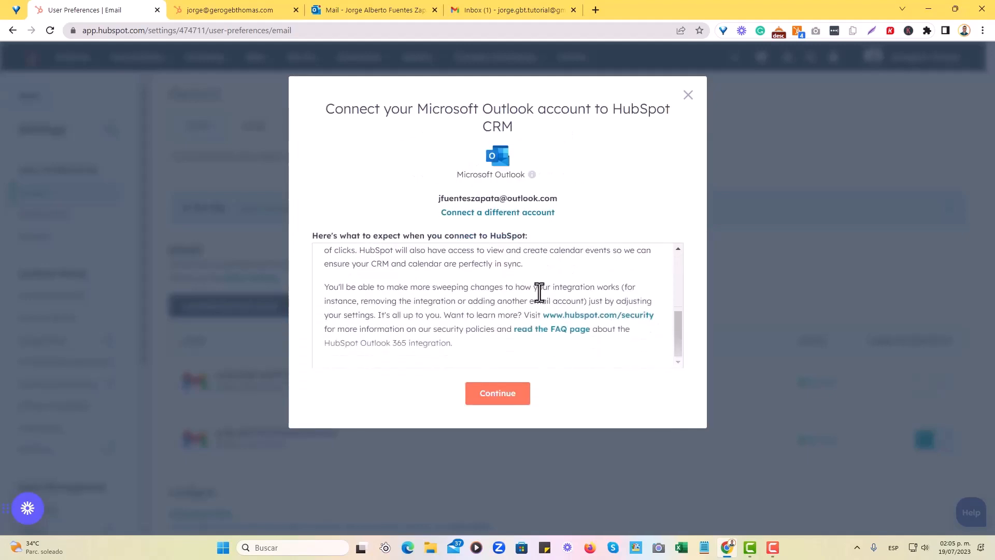
{"action": "left_click", "coordinate": [491, 400]}
{"action": "left_click", "coordinate": [487, 289]}
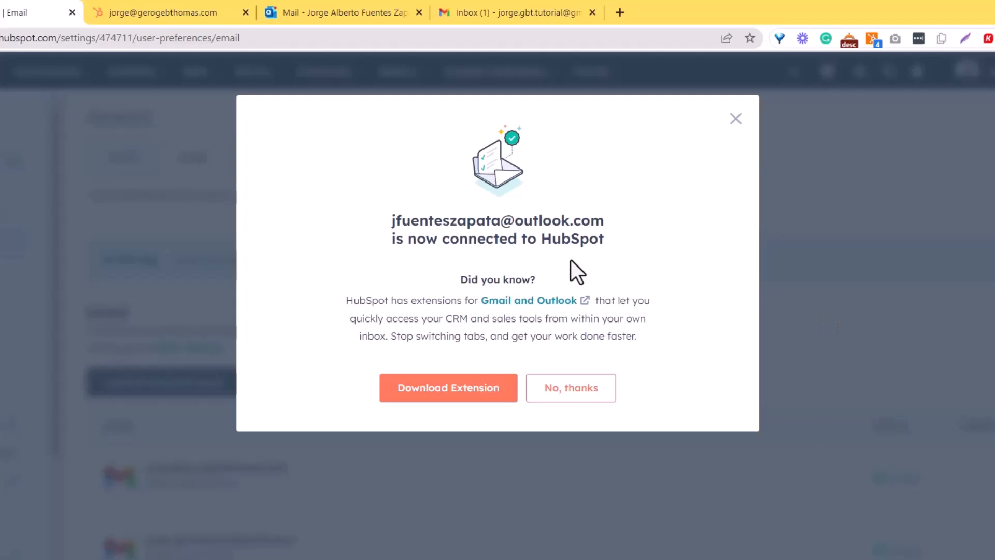
{"action": "left_click", "coordinate": [551, 394]}
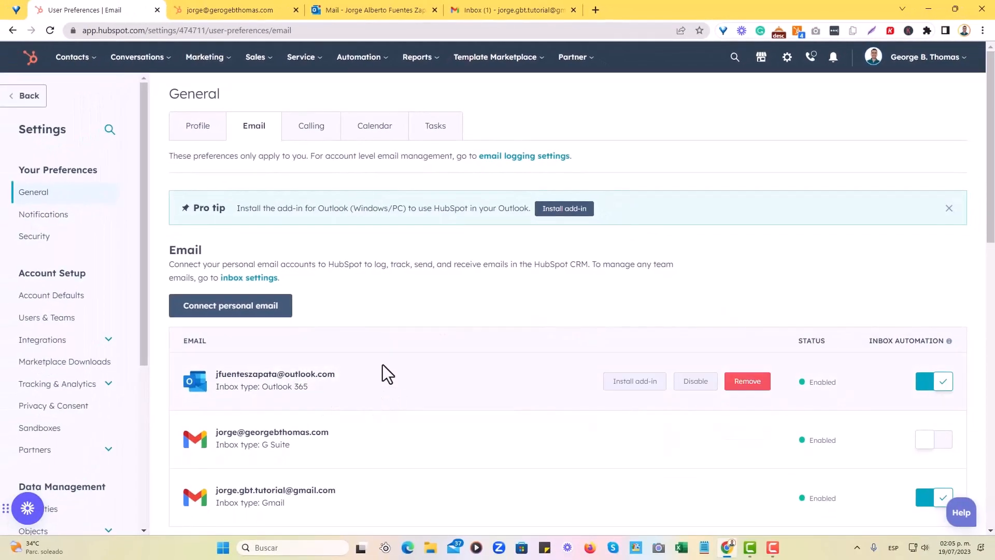
Review the connected email accounts and their inbox automation settings in the email preferences.
{"action": "scroll", "coordinate": [388, 379], "scroll_direction": "down", "scroll_amount": 2}
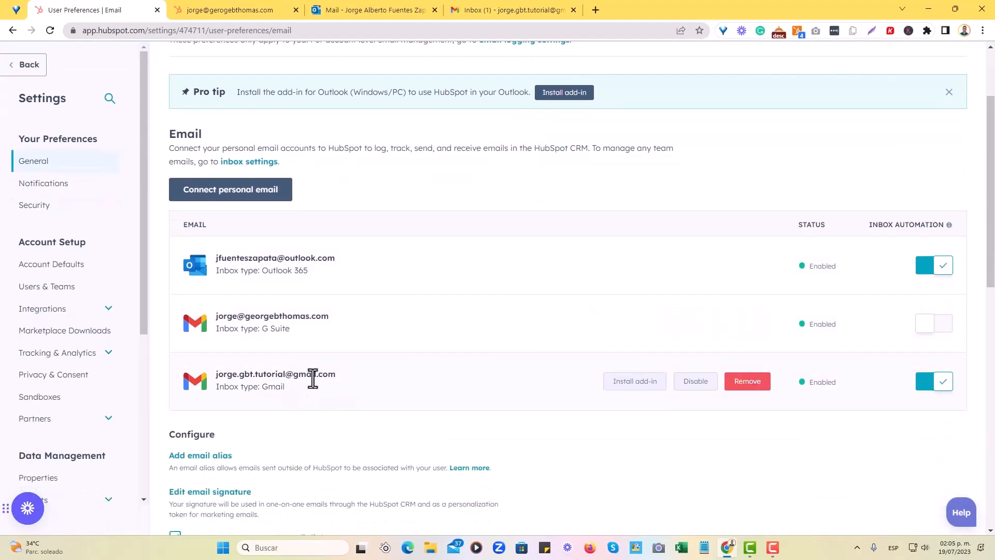
{"action": "mouse_move", "coordinate": [346, 332]}
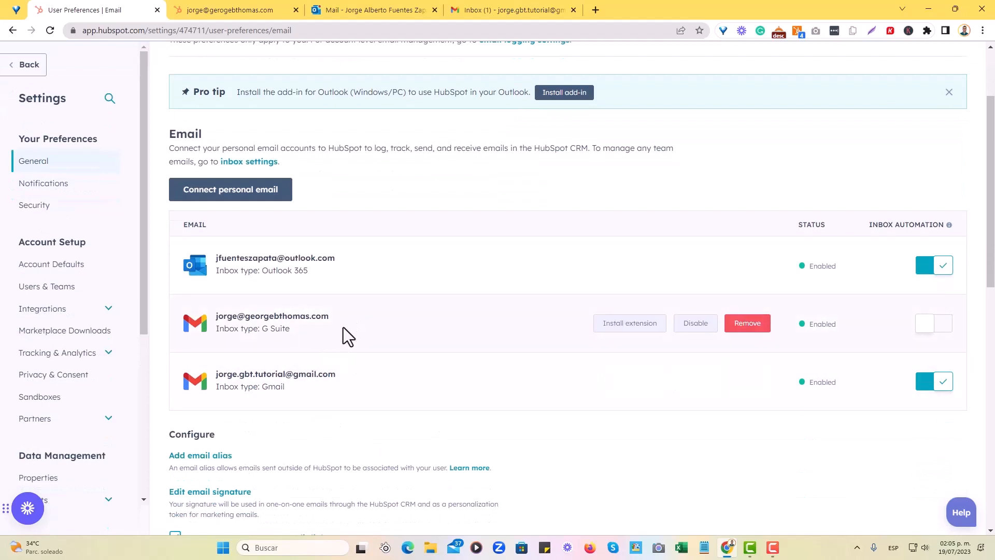
{"action": "scroll", "coordinate": [315, 350], "scroll_direction": "up", "scroll_amount": 2}
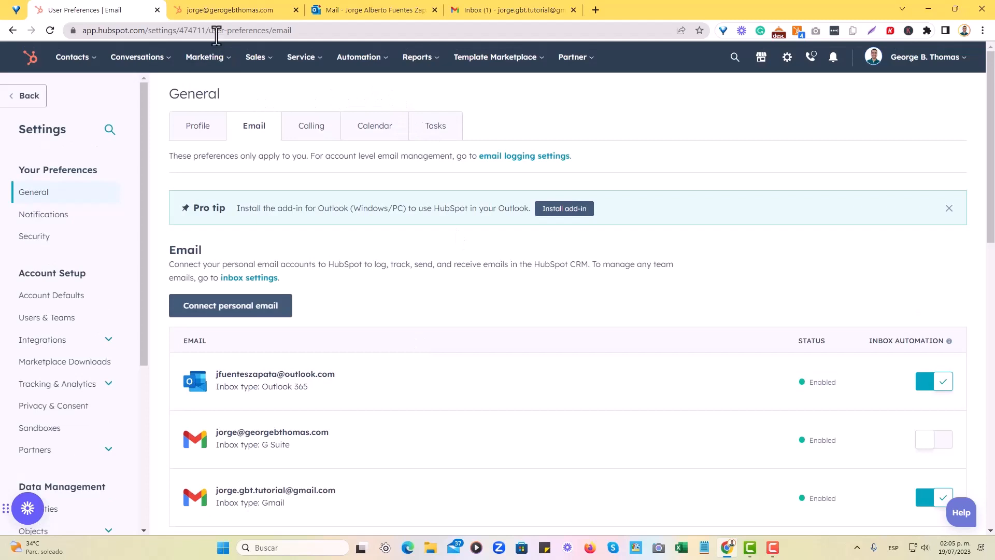
Switch to the contact's record, reload it and start a new email to the contact.
{"action": "left_click", "coordinate": [216, 11]}
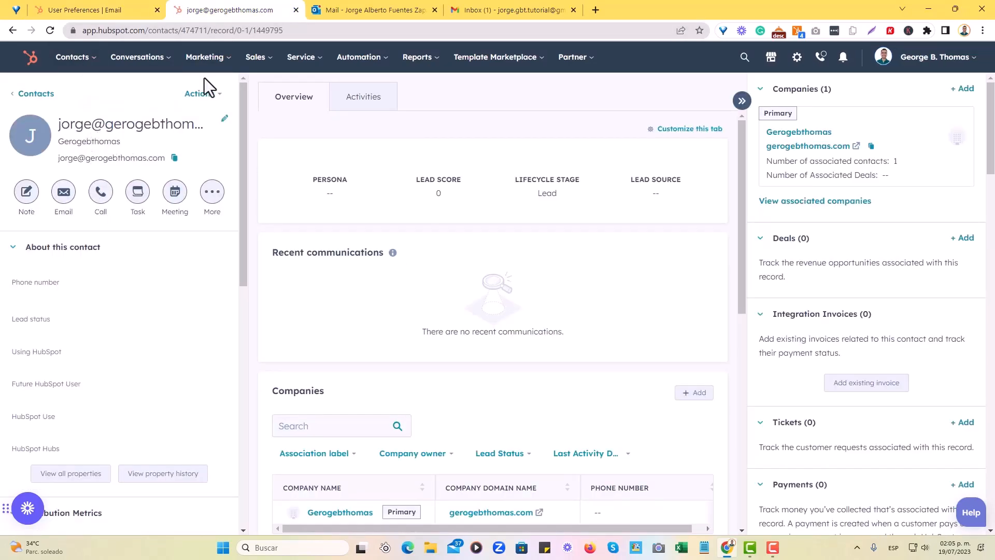
{"action": "left_click", "coordinate": [51, 33]}
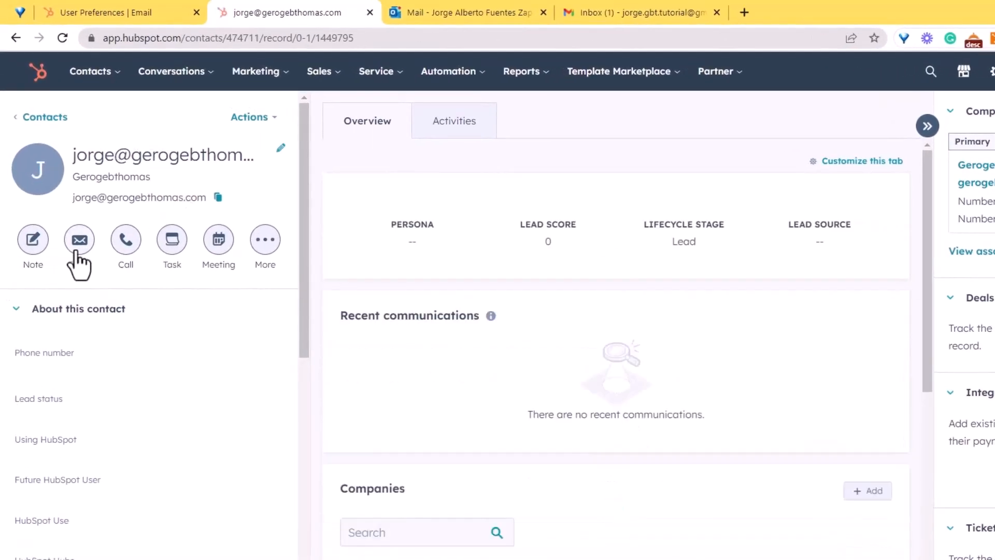
{"action": "left_click", "coordinate": [77, 258]}
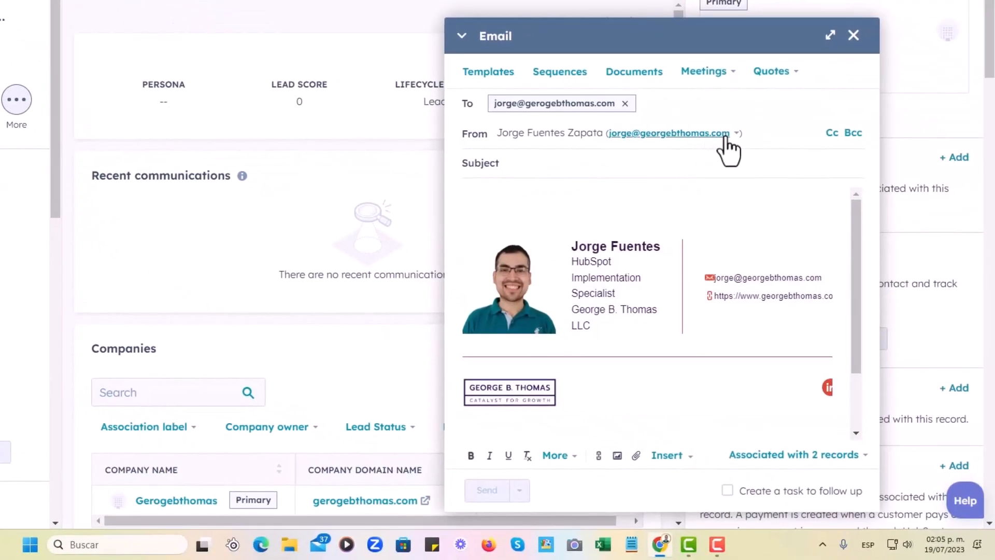
Set the draft's sender to the connected Outlook address, and close the email unsent.
{"action": "left_click", "coordinate": [802, 172]}
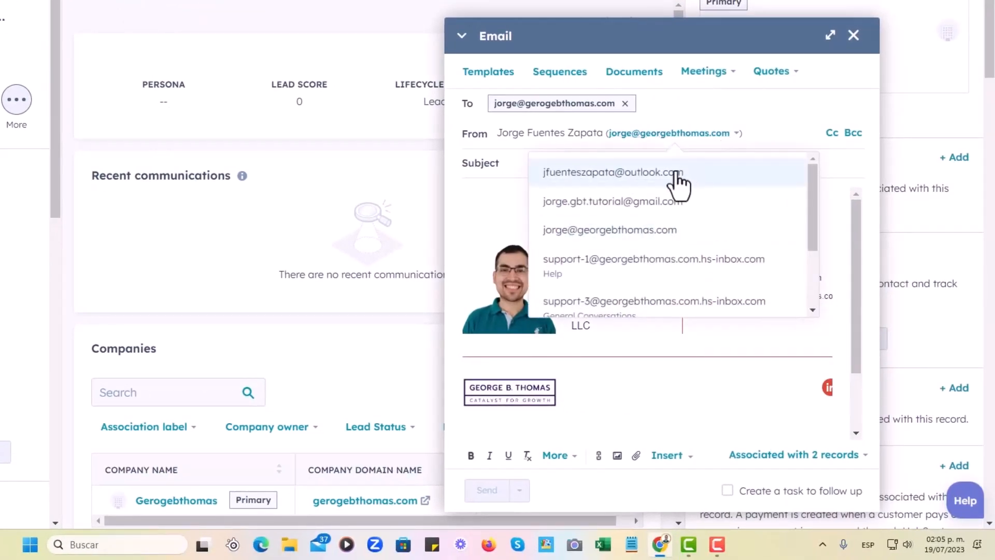
{"action": "left_click", "coordinate": [678, 177]}
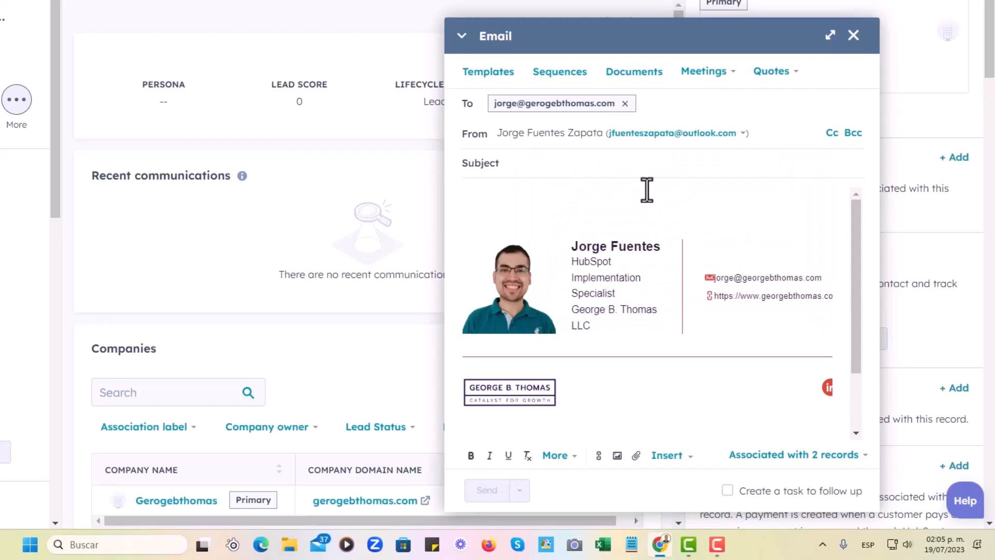
{"action": "left_click", "coordinate": [853, 35]}
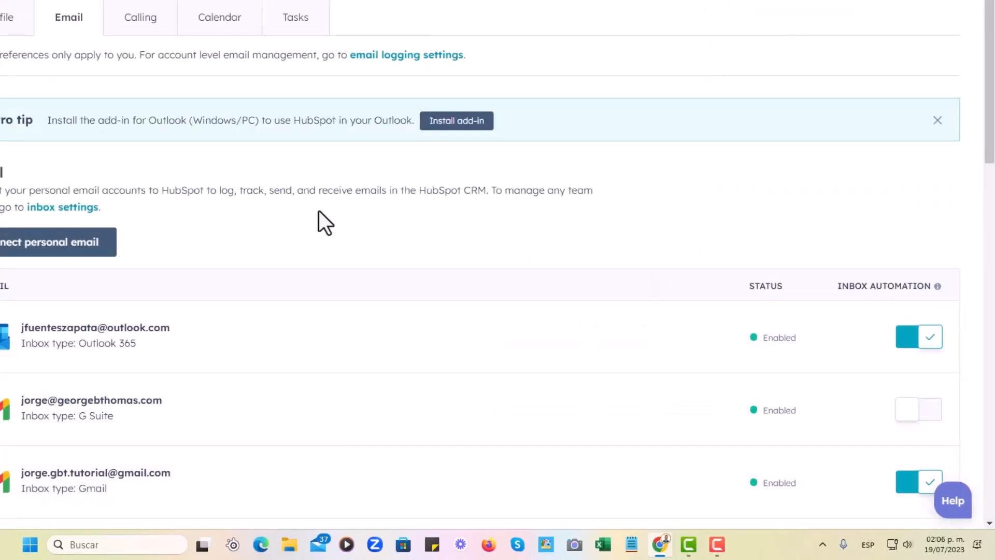
{"action": "scroll", "coordinate": [280, 170], "scroll_direction": "down", "scroll_amount": 3}
{"action": "scroll", "coordinate": [277, 179], "scroll_direction": "up", "scroll_amount": 2}
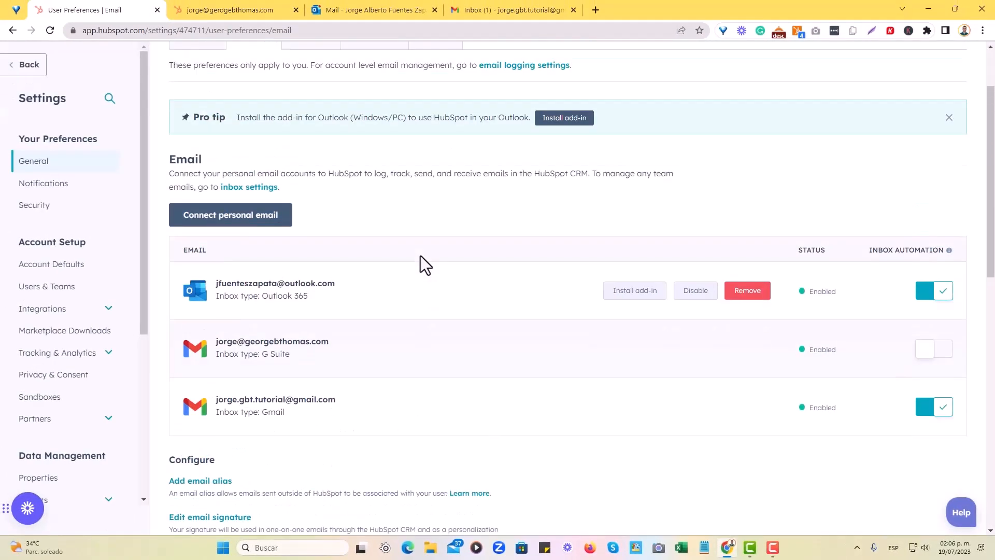
{"action": "scroll", "coordinate": [421, 256], "scroll_direction": "up", "scroll_amount": 1}
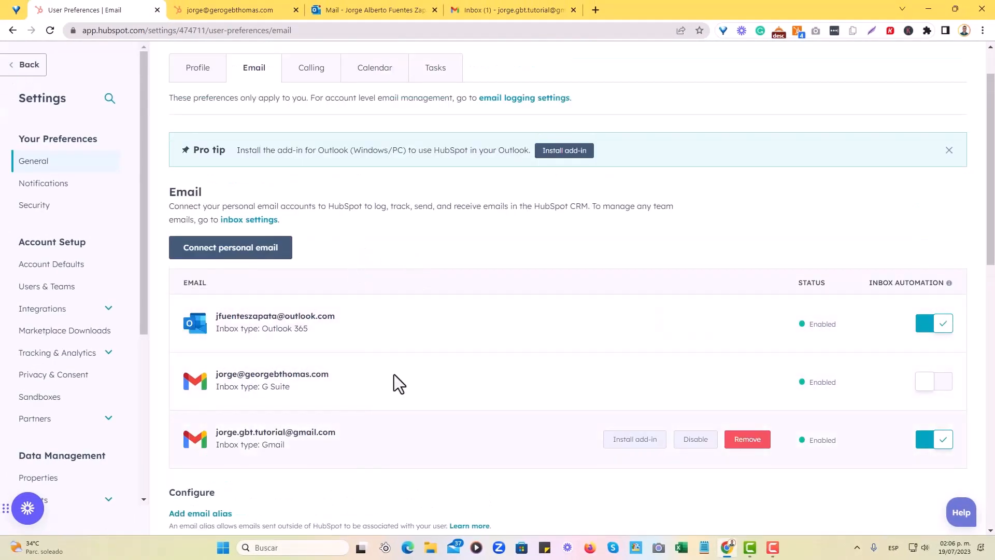